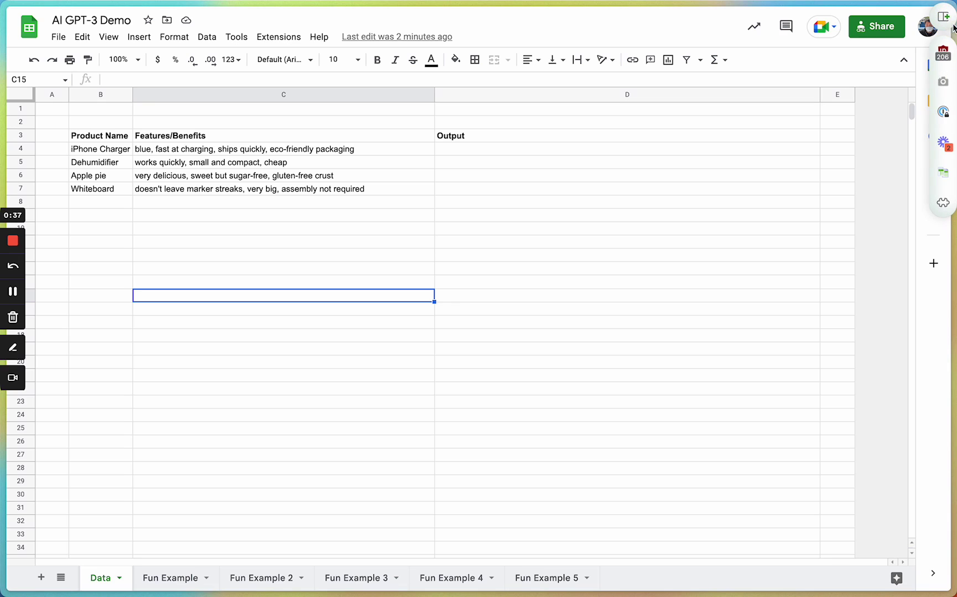
- Switch GPTSheets to 'Use =GPTSHEETS Formula' mode, copy its install code, and close the window
{"action": "left_click", "coordinate": [942, 178]}
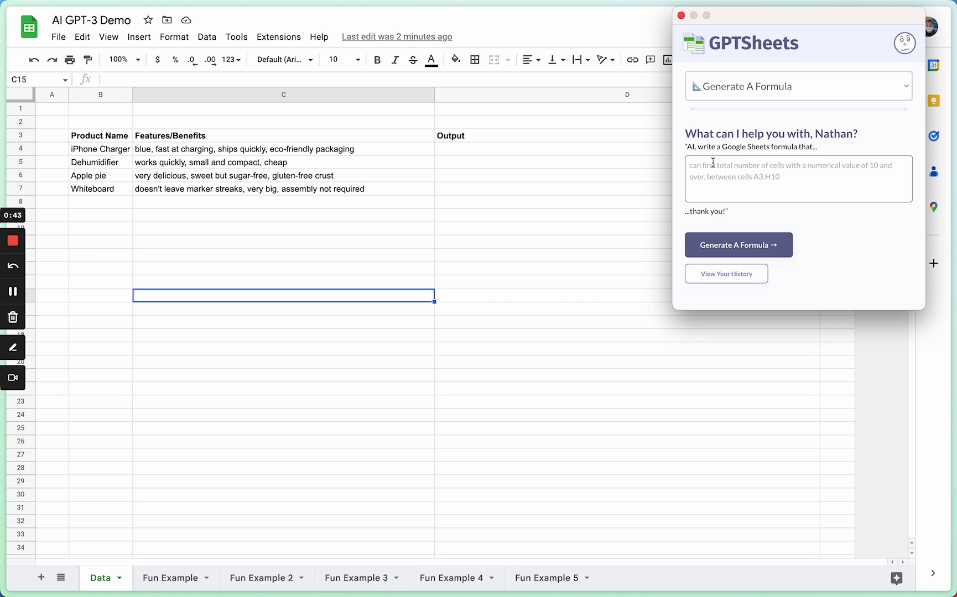
{"action": "left_click", "coordinate": [729, 101]}
{"action": "left_click", "coordinate": [718, 123]}
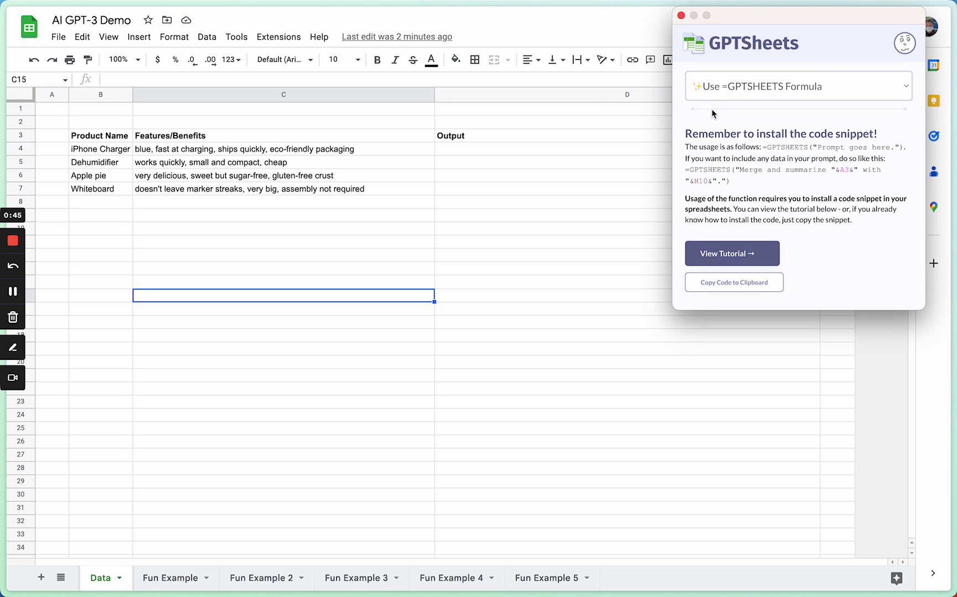
{"action": "left_click", "coordinate": [713, 284]}
{"action": "left_click", "coordinate": [681, 15]}
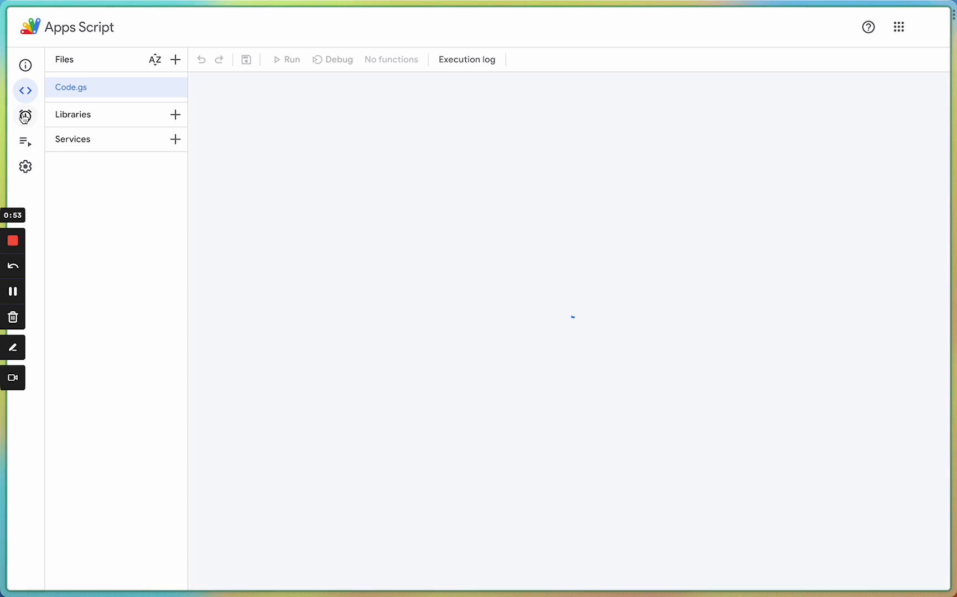
- Paste the copied GPTSheets snippet into the empty Code.gs and save the GPT-3 Code project
{"action": "left_click", "coordinate": [309, 111]}
{"action": "key", "text": "ctrl+v"}
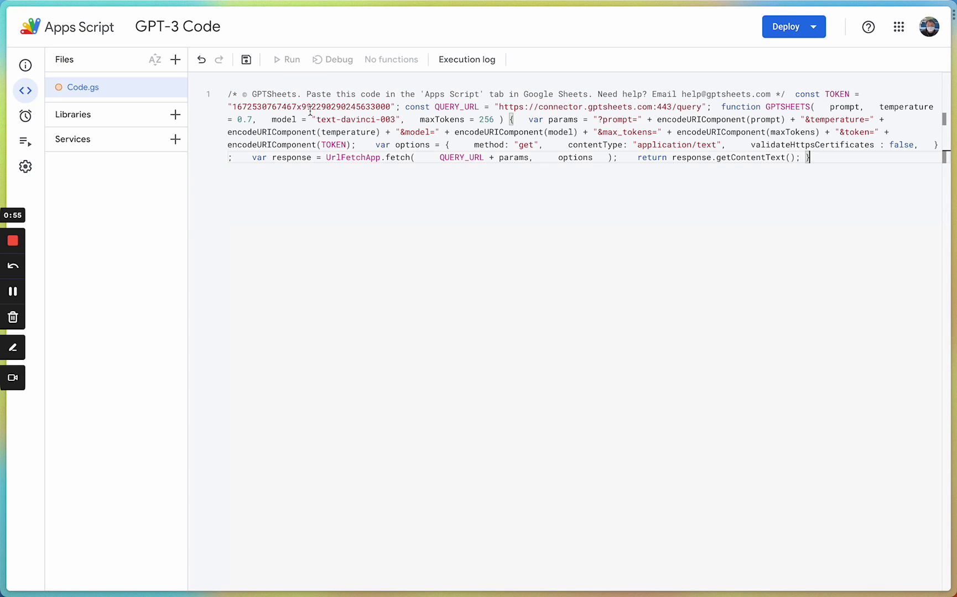
{"action": "left_click", "coordinate": [246, 62]}
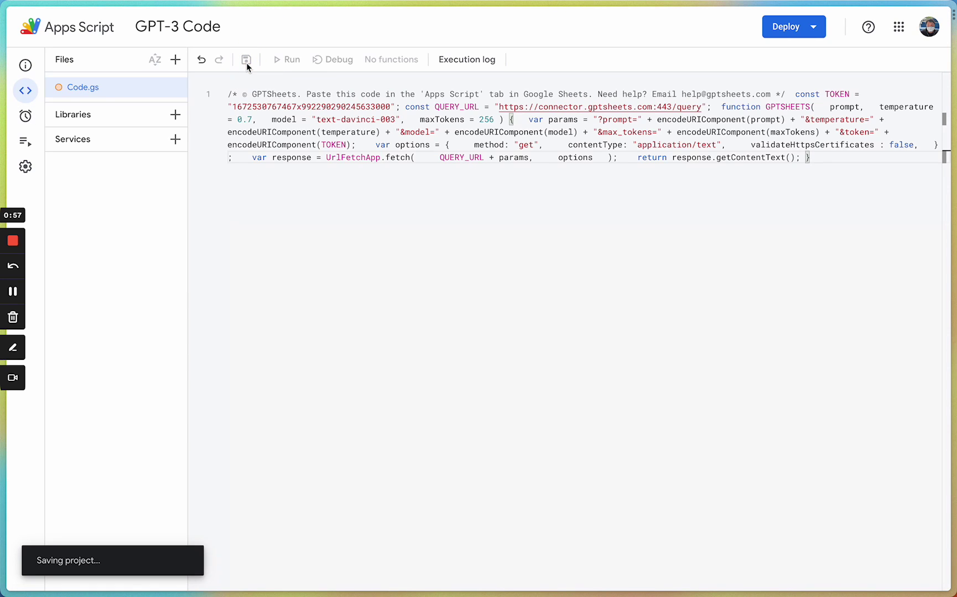
- Back in AI GPT-3 Demo, enter =GPTSHEETS("Write a snappy product description for "&B4&", using the following characteristics: "&C4&".") in D4
{"action": "mouse_move", "coordinate": [3, 326]}
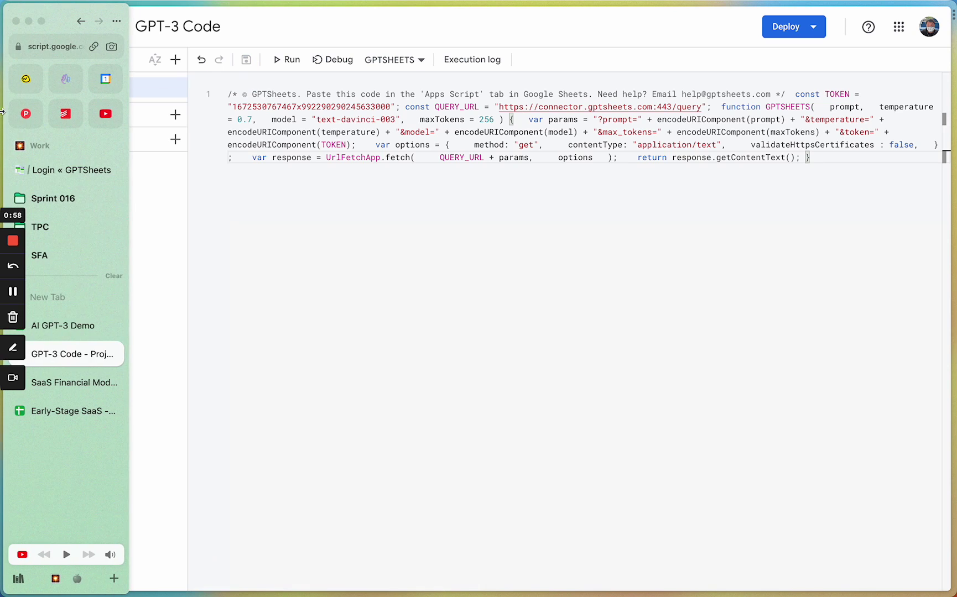
{"action": "left_click", "coordinate": [62, 330]}
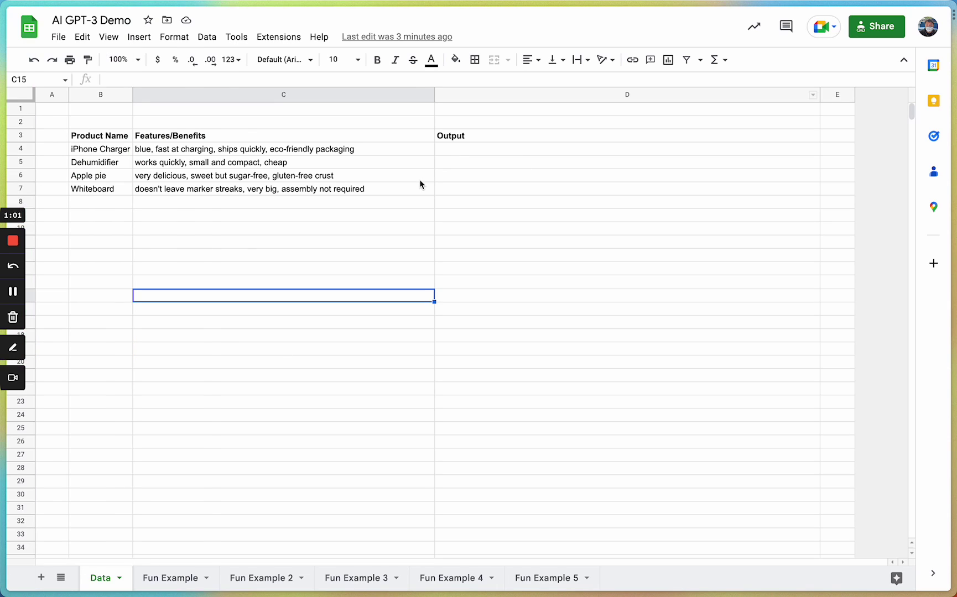
{"action": "left_click", "coordinate": [451, 149]}
{"action": "type", "text": "=GPTSH"}
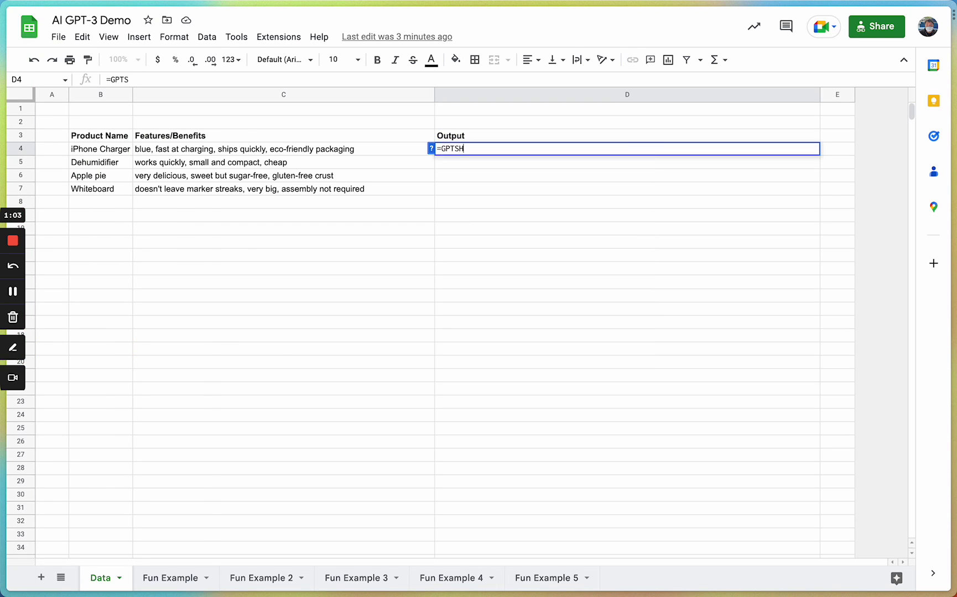
{"action": "type", "text": "EETS("}
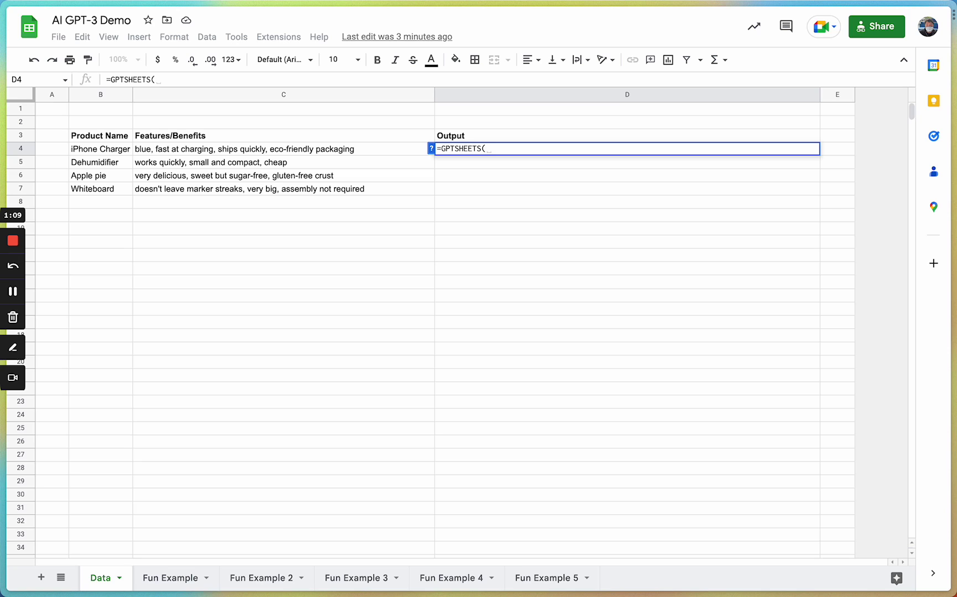
{"action": "type", "text": "\""}
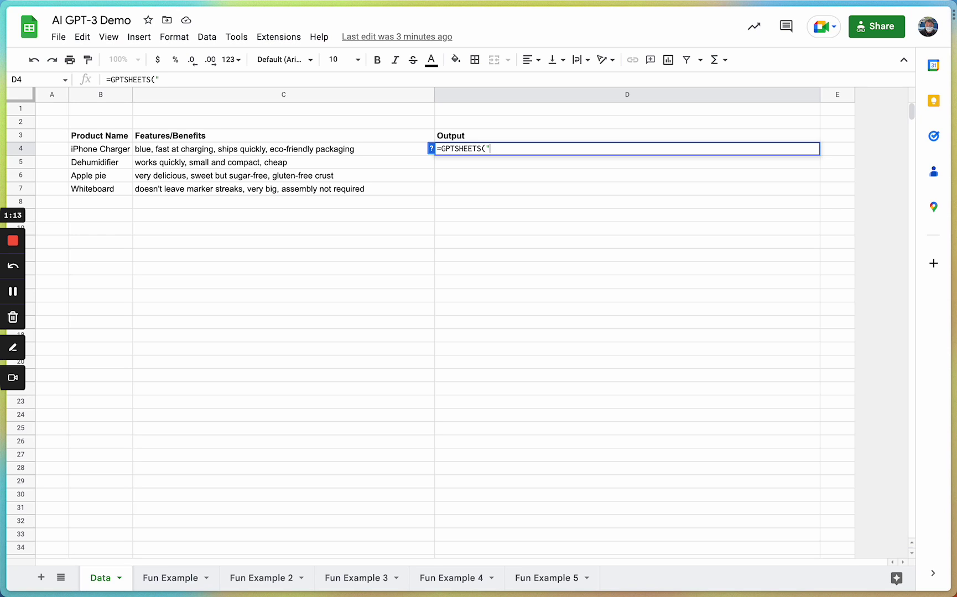
{"action": "type", "text": "Write a snappy product desc"}
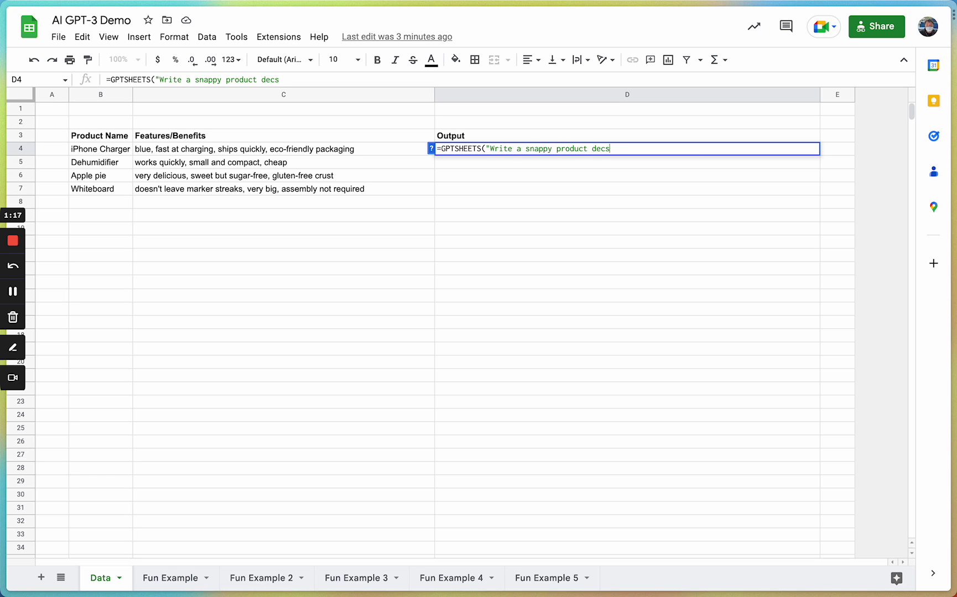
{"action": "key", "text": "BackSpace"}
{"action": "type", "text": "scription for"}
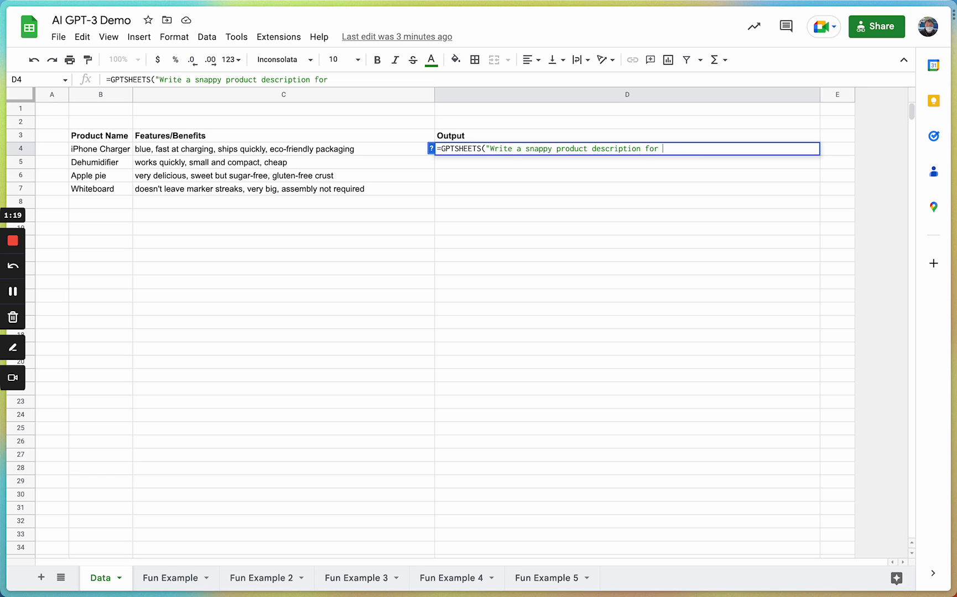
{"action": "type", "text": " \"&B"}
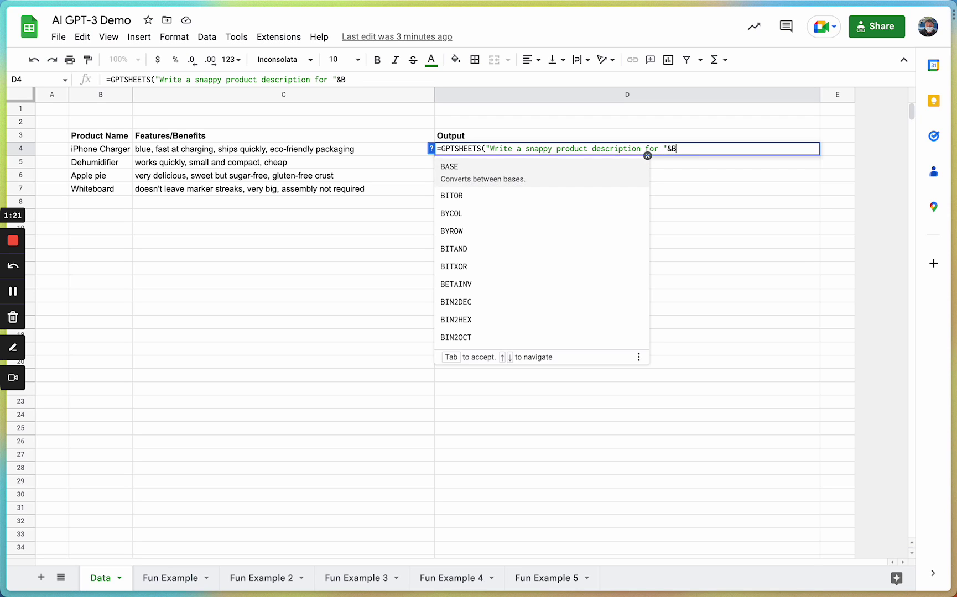
{"action": "type", "text": "4&\", usi"}
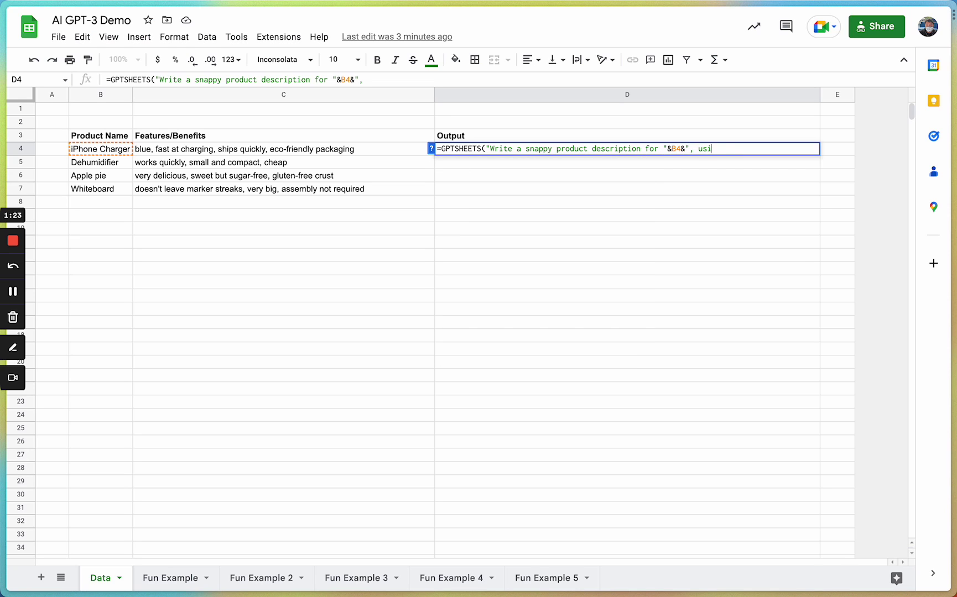
{"action": "type", "text": "ng the following char"}
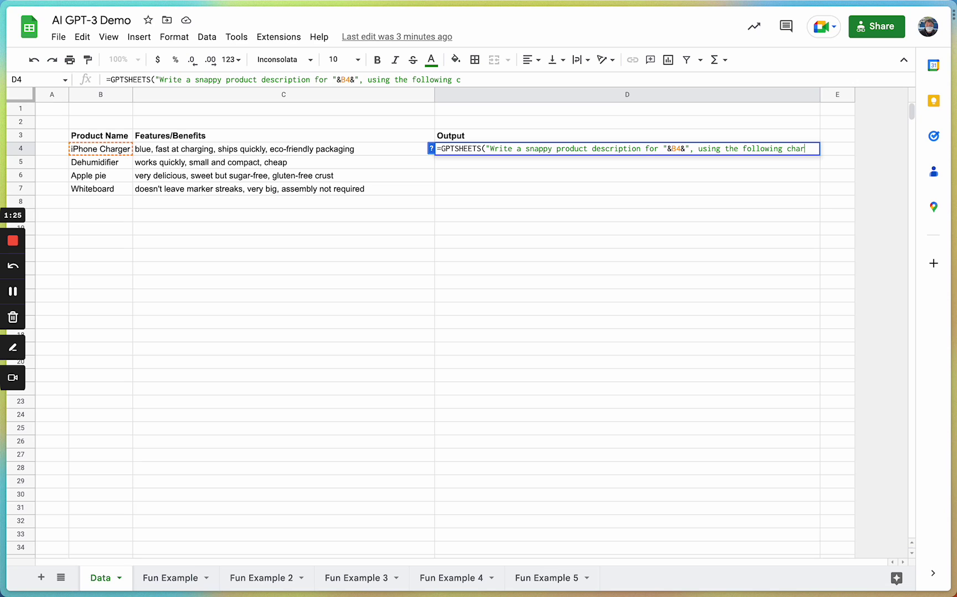
{"action": "type", "text": "acters"}
{"action": "key", "text": "BackSpace"}
{"action": "type", "text": "istics: "}
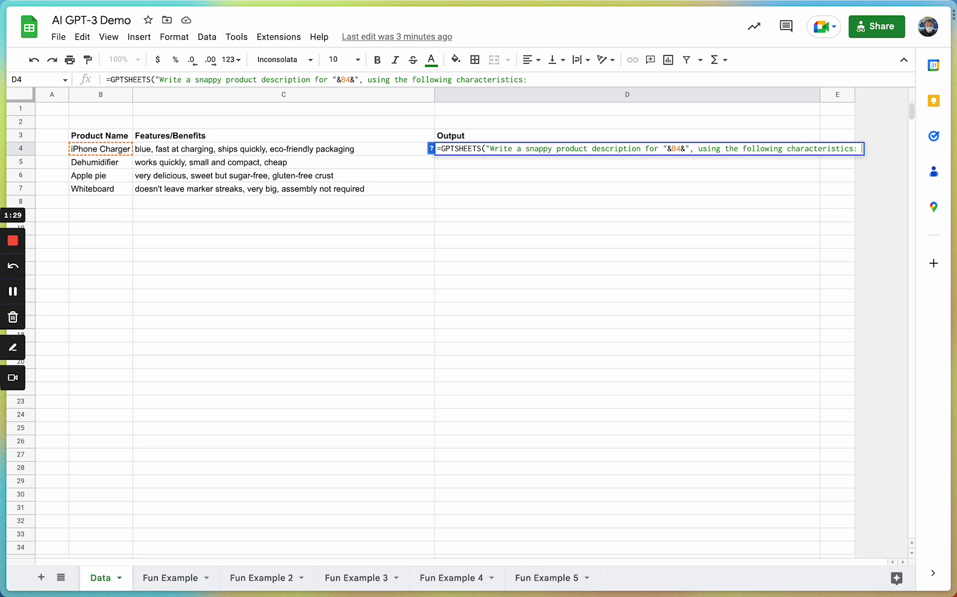
{"action": "type", "text": "\"&C4"}
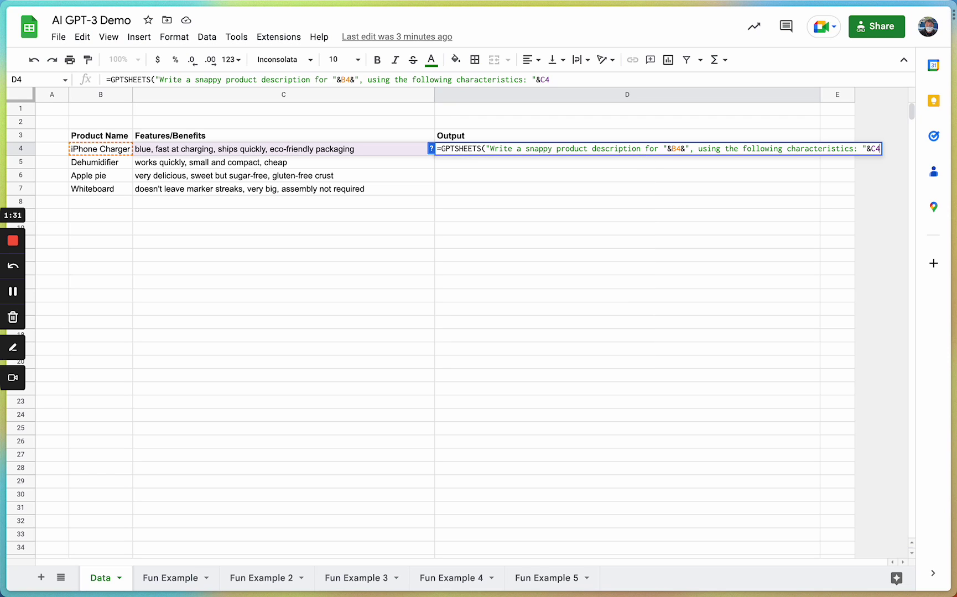
{"action": "type", "text": "&\".\")"}
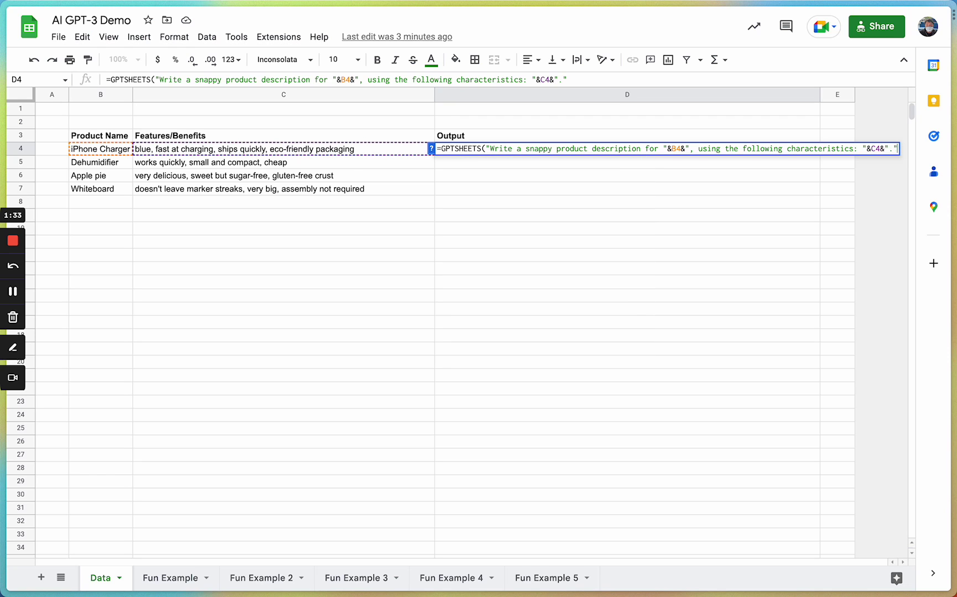
- Commit the D4 description formula and fill it down to D7
{"action": "key", "text": "Return"}
{"action": "left_click", "coordinate": [567, 151]}
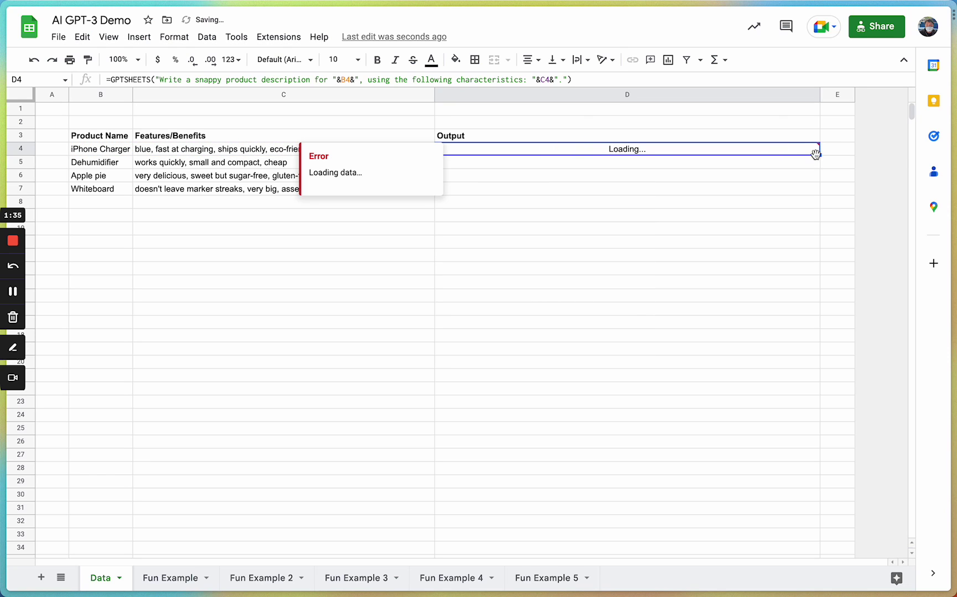
{"action": "left_click_drag", "start_coordinate": [817, 154], "coordinate": [803, 188]}
- Switch to the SaaS Financial Model 3.0 spreadsheet
{"action": "left_click", "coordinate": [711, 249]}
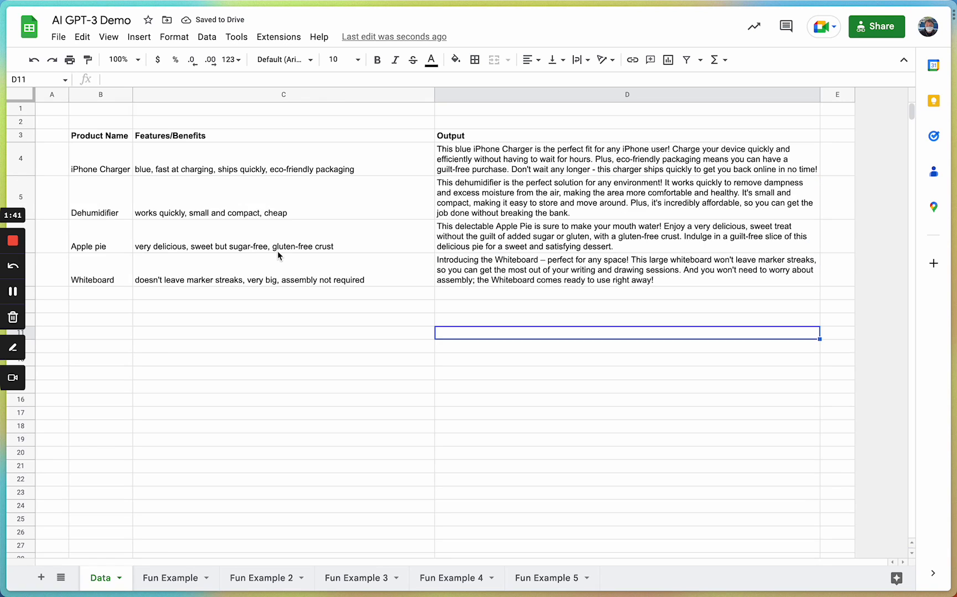
{"action": "left_click", "coordinate": [520, 325]}
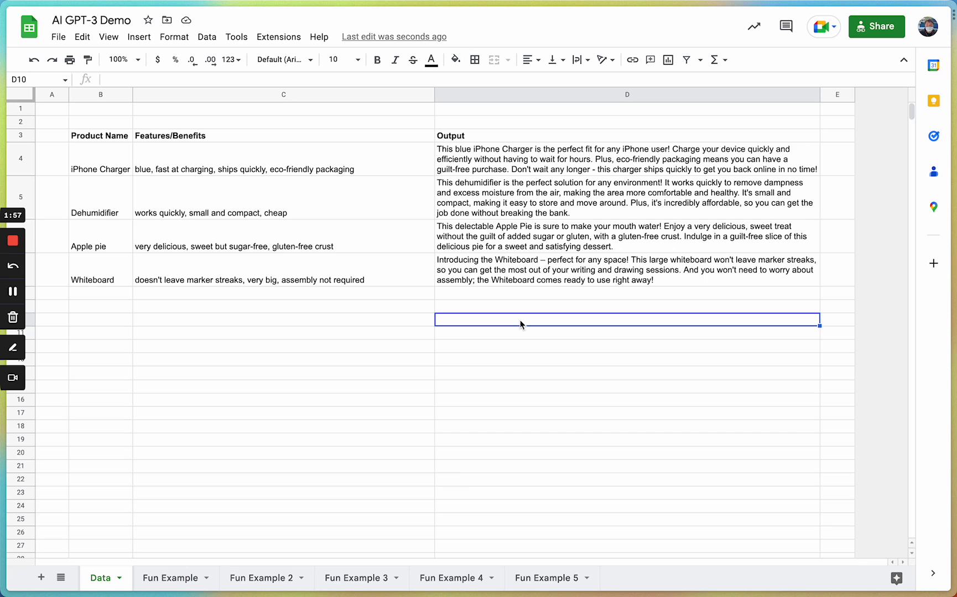
{"action": "key", "text": "ctrl+Tab"}
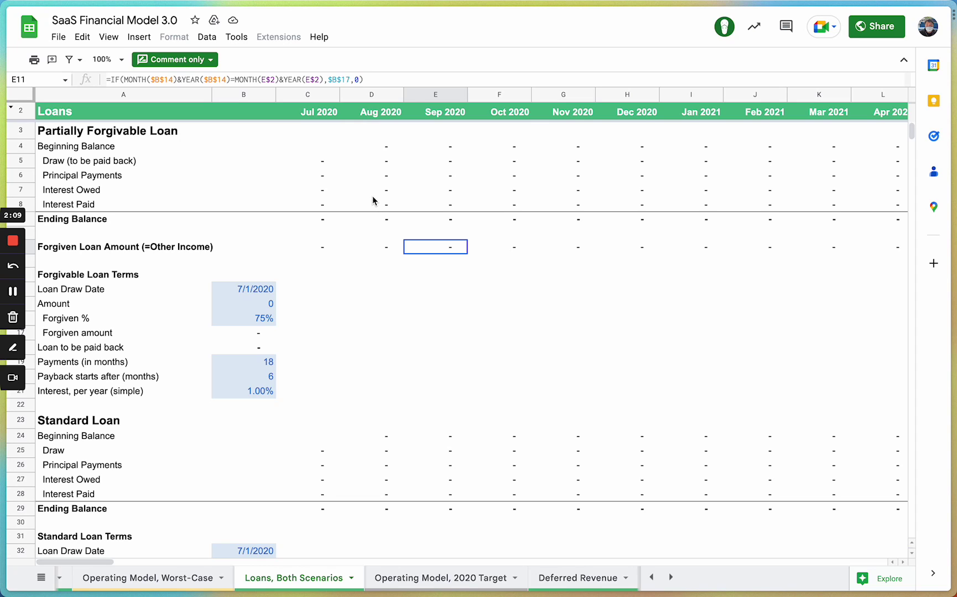
- Copy the IF formula from E11, the Forgiven Loan Amount cell for Sep 2020
{"action": "mouse_move", "coordinate": [379, 81]}
{"action": "left_mouse_down"}
{"action": "mouse_move", "coordinate": [117, 76]}
{"action": "mouse_move", "coordinate": [298, 93]}
{"action": "mouse_move", "coordinate": [388, 79]}
{"action": "left_mouse_up"}
{"action": "key", "text": "ctrl+c"}
{"action": "key", "text": "shift+Left"}
{"action": "key", "text": "shift+Left"}
{"action": "left_click", "coordinate": [111, 79]}
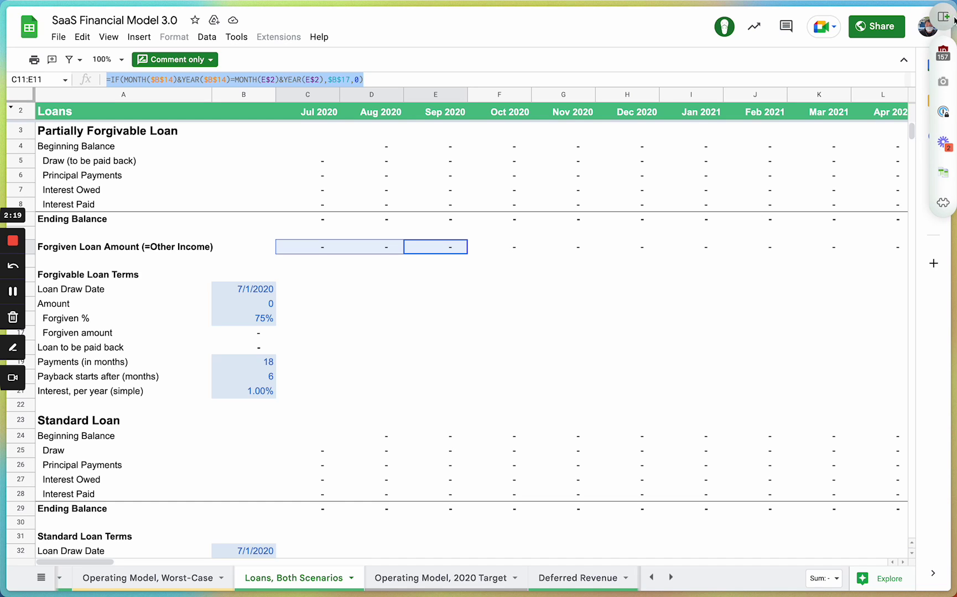
- Have GPTSheets' Explain A Formula mode explain the pasted IF formula, then flag it inaccurate
{"action": "left_click", "coordinate": [949, 180]}
{"action": "left_click", "coordinate": [752, 83]}
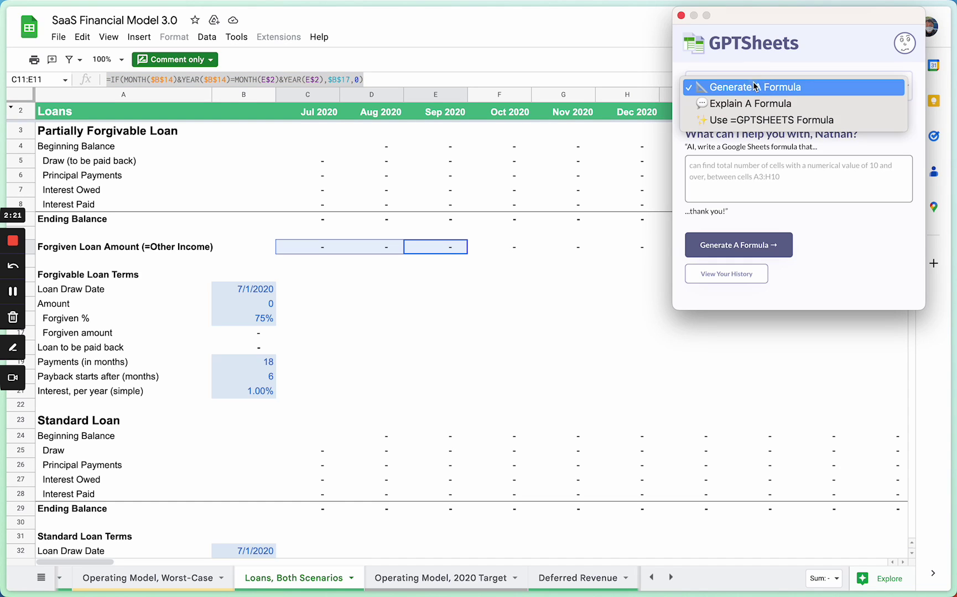
{"action": "left_click", "coordinate": [751, 103]}
{"action": "left_click", "coordinate": [744, 166]}
{"action": "key", "text": "ctrl+v"}
{"action": "left_click", "coordinate": [741, 235]}
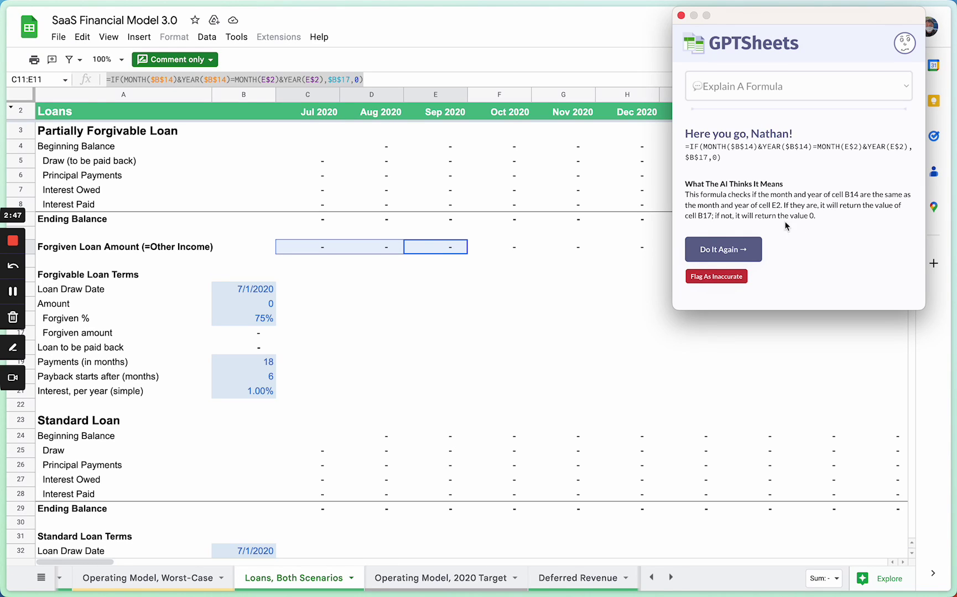
{"action": "left_click", "coordinate": [728, 280]}
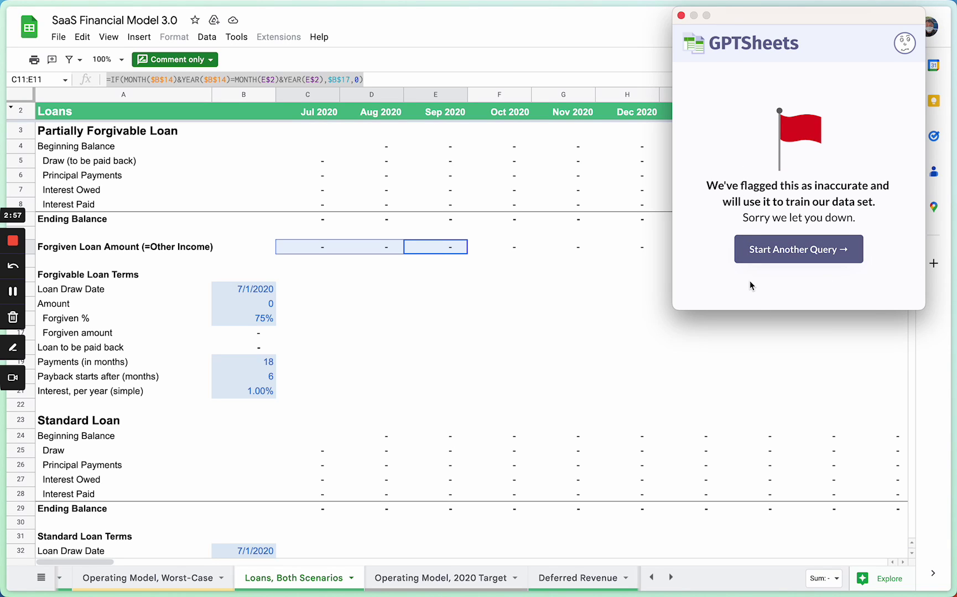
- Close GPTSheets and switch to the Early-Stage SaaS - Financial Model spreadsheet
{"action": "left_click", "coordinate": [681, 15]}
{"action": "left_click", "coordinate": [359, 250]}
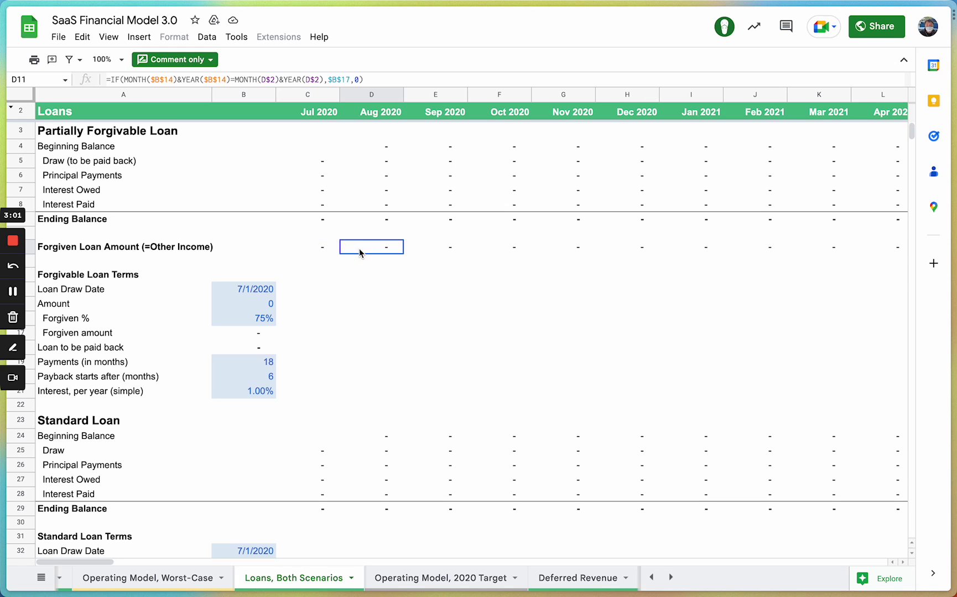
{"action": "key", "text": "super+grave"}
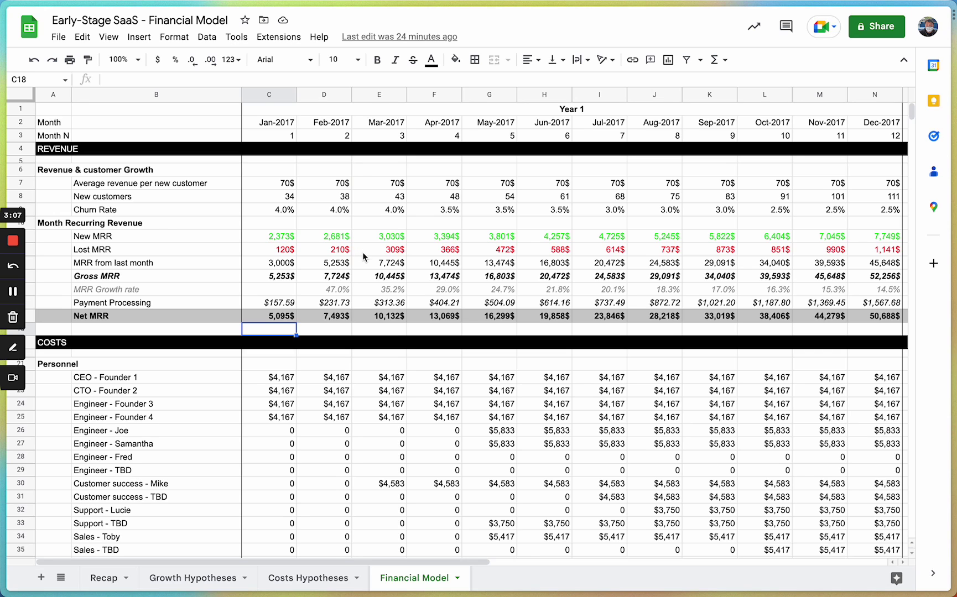
- Ask GPTSheets for a formula multiplying A3 and H10, returning 'true' if over 55, else 'false'
{"action": "mouse_move", "coordinate": [954, 41]}
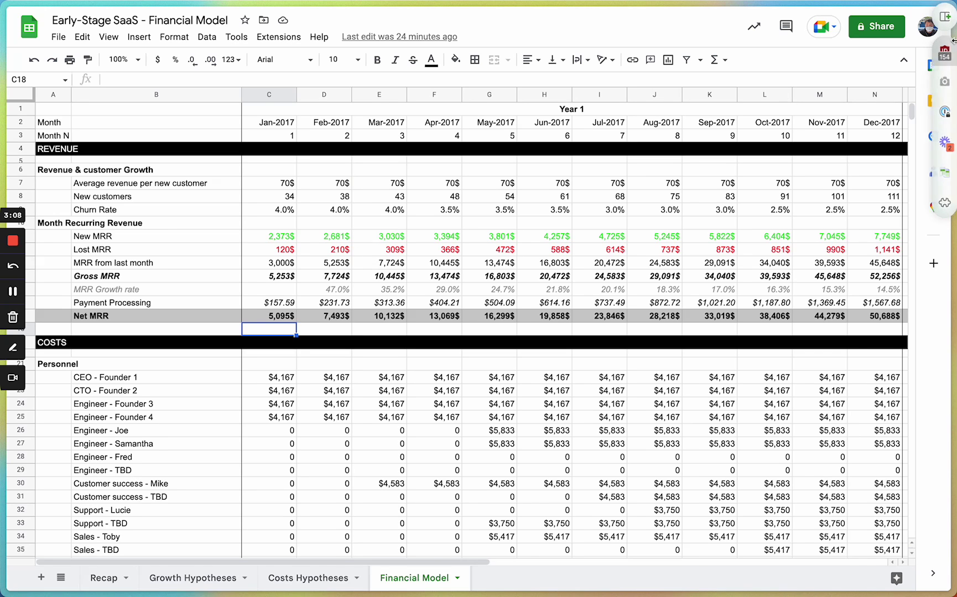
{"action": "left_click", "coordinate": [944, 172]}
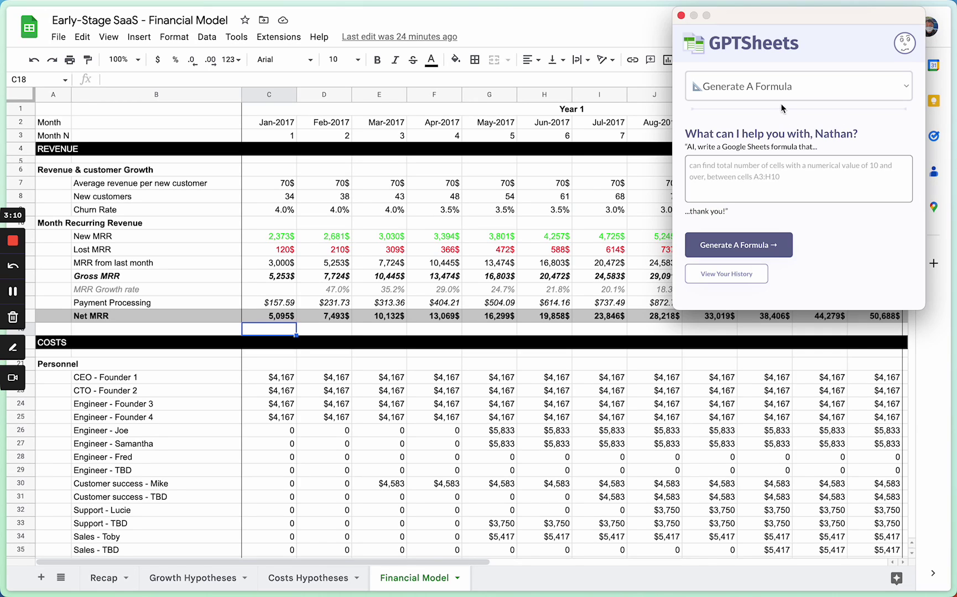
{"action": "left_click", "coordinate": [768, 189]}
{"action": "type", "text": "multiplies"}
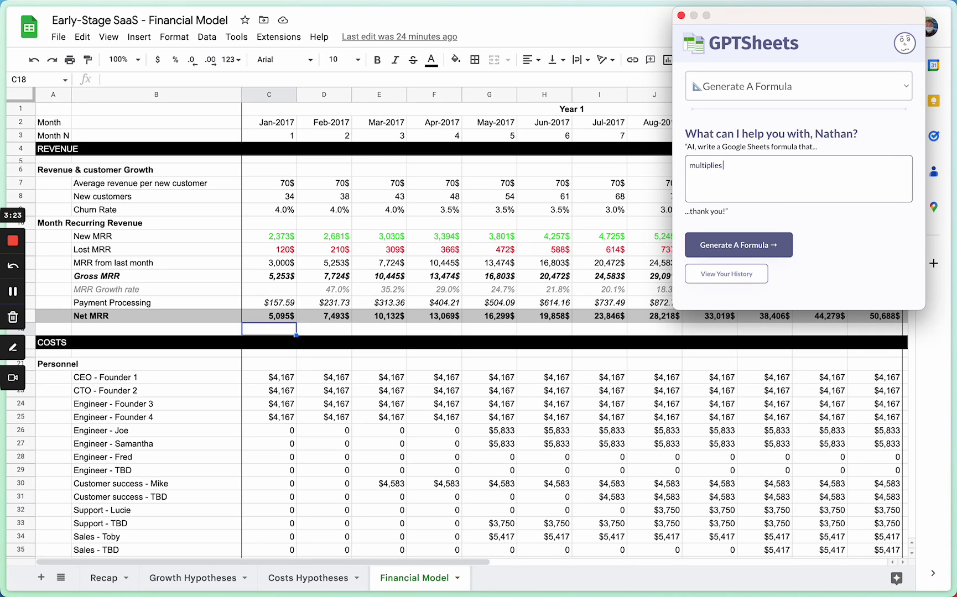
{"action": "type", "text": " cells A3 and H10, checks if the sum is"}
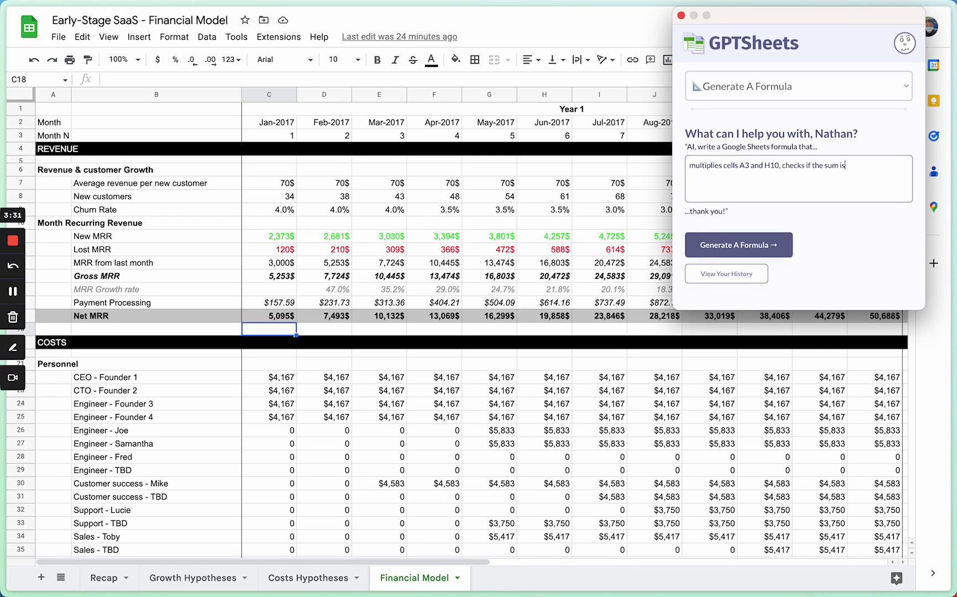
{"action": "key", "text": "BackSpace"}
{"action": "key", "text": "BackSpace"}
{"action": "key", "text": "BackSpace"}
{"action": "type", "text": "output is greater than 55. If so, returns 'true', if not"}
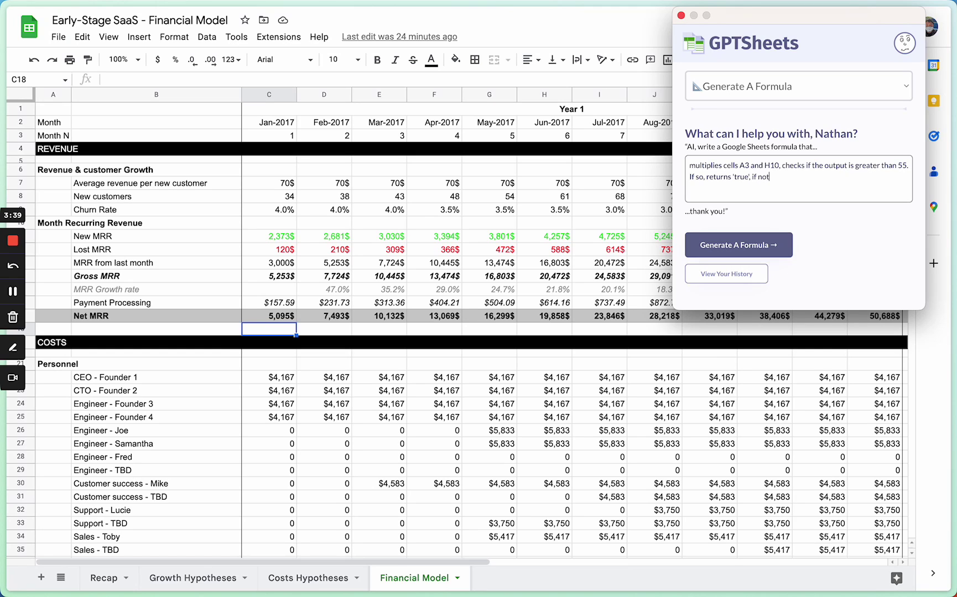
{"action": "type", "text": ", returns 'false'."}
{"action": "left_click", "coordinate": [755, 248]}
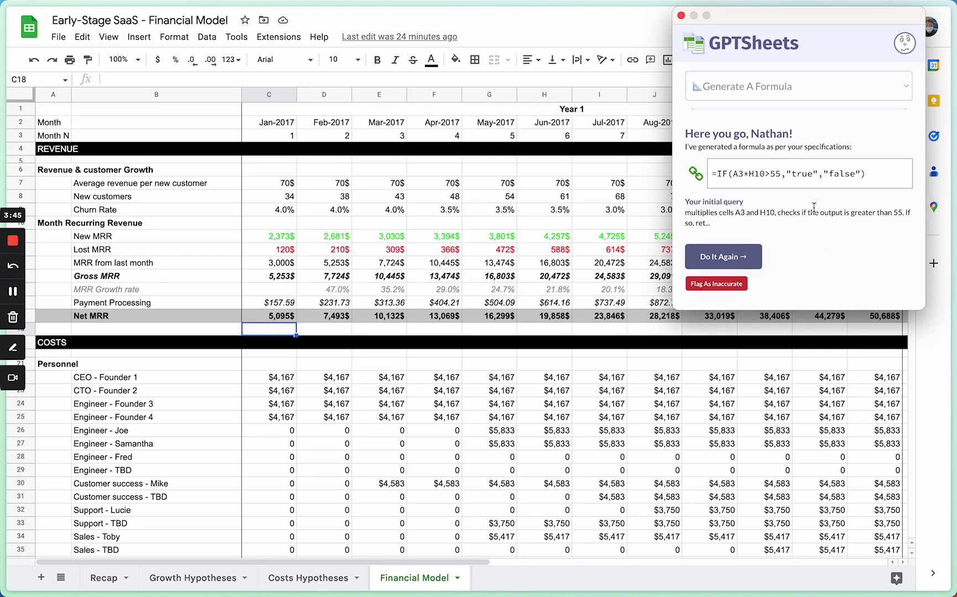
- Paste the generated =IF(A3*H10>55,"true","false") formula into F18, then delete it again
{"action": "left_click", "coordinate": [699, 169]}
{"action": "left_click", "coordinate": [681, 15]}
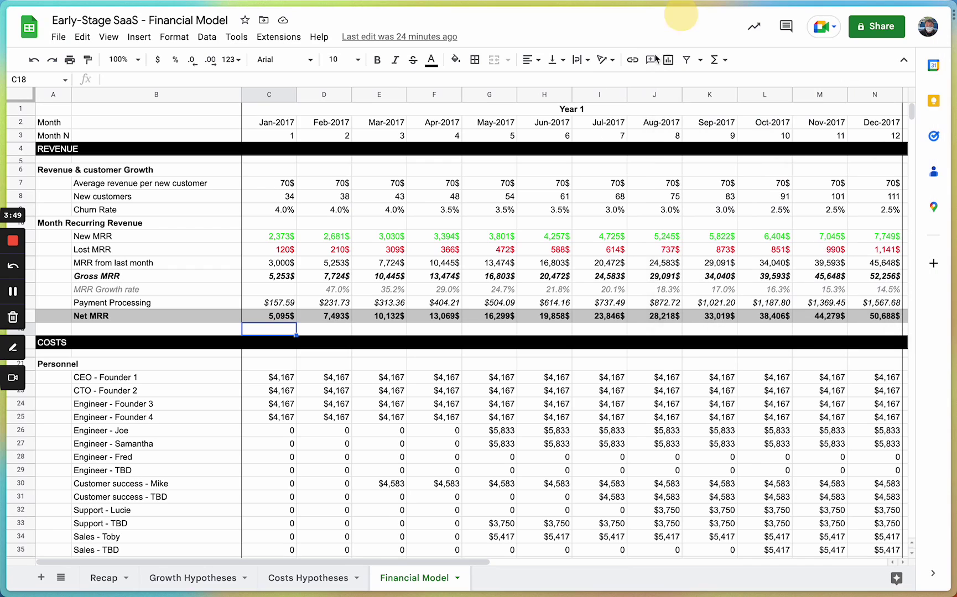
{"action": "double_click", "coordinate": [443, 328]}
{"action": "key", "text": "ctrl+v"}
{"action": "left_click", "coordinate": [348, 335]}
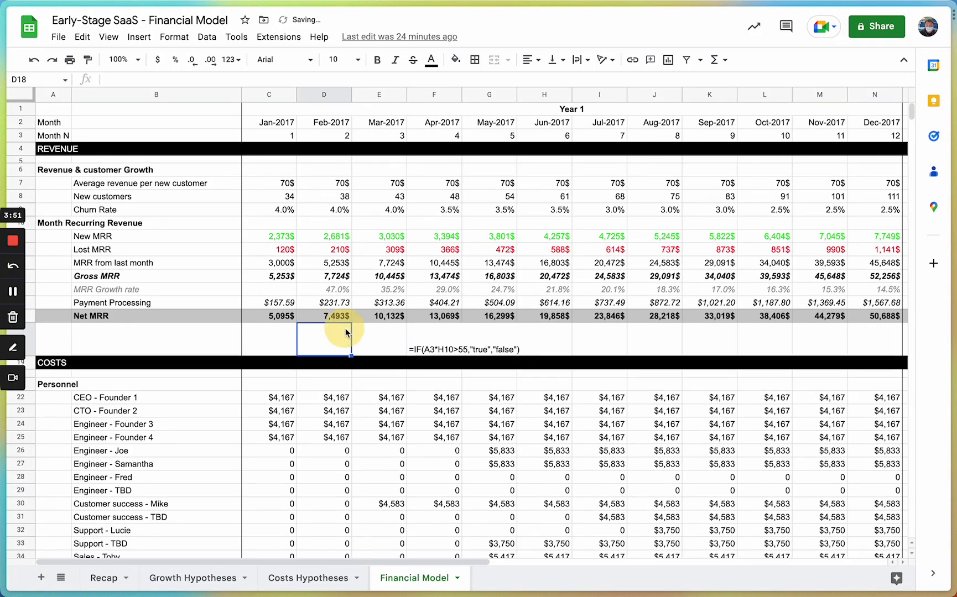
{"action": "left_click", "coordinate": [453, 339]}
{"action": "key", "text": "Delete"}
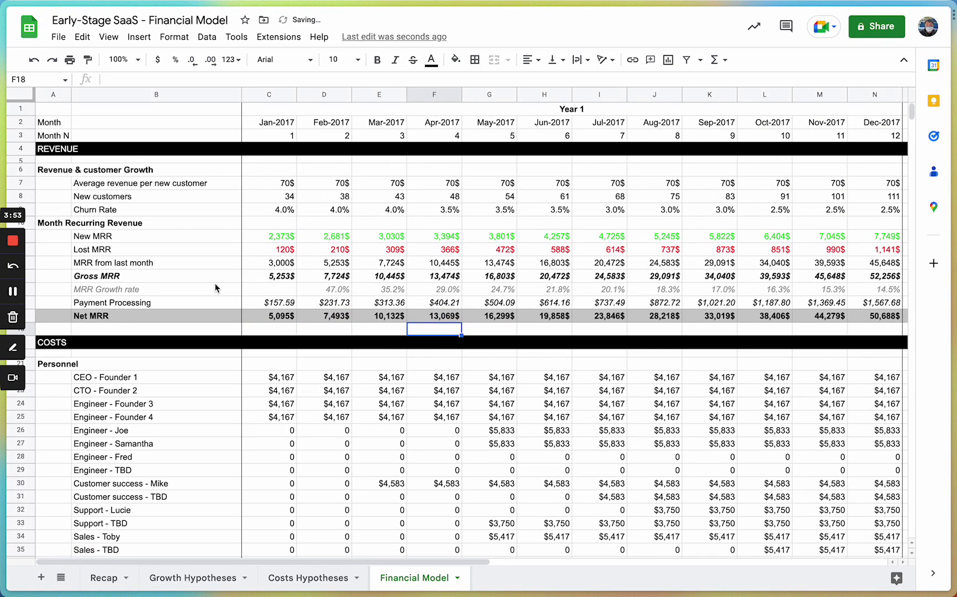